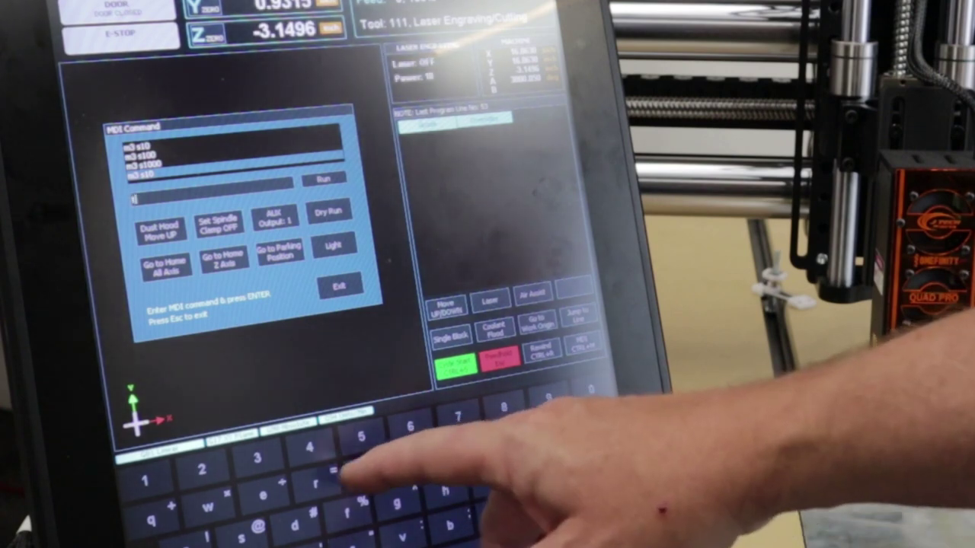
Step: Run the MDI command t11 m6 to change to tool 11, and exit the MDI dialog
type("11")
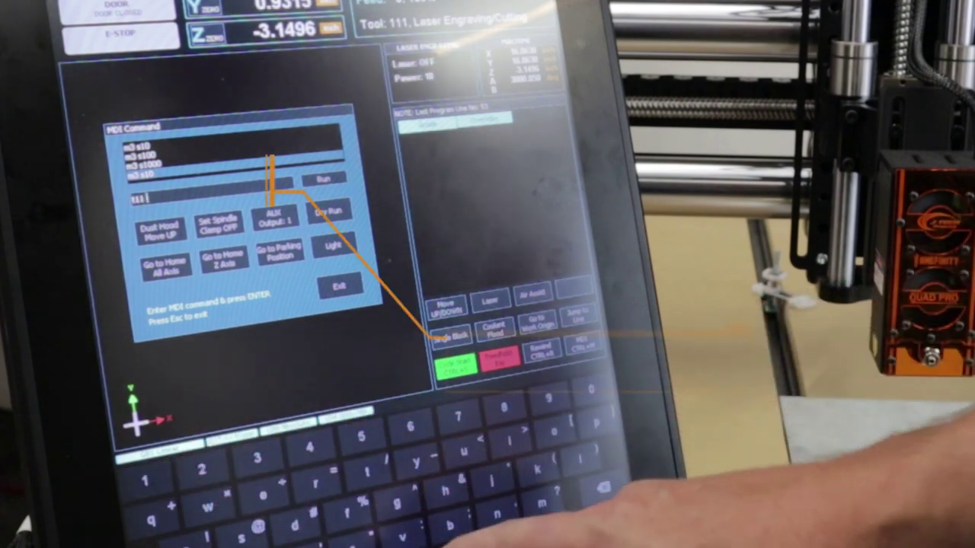
type("1 m6")
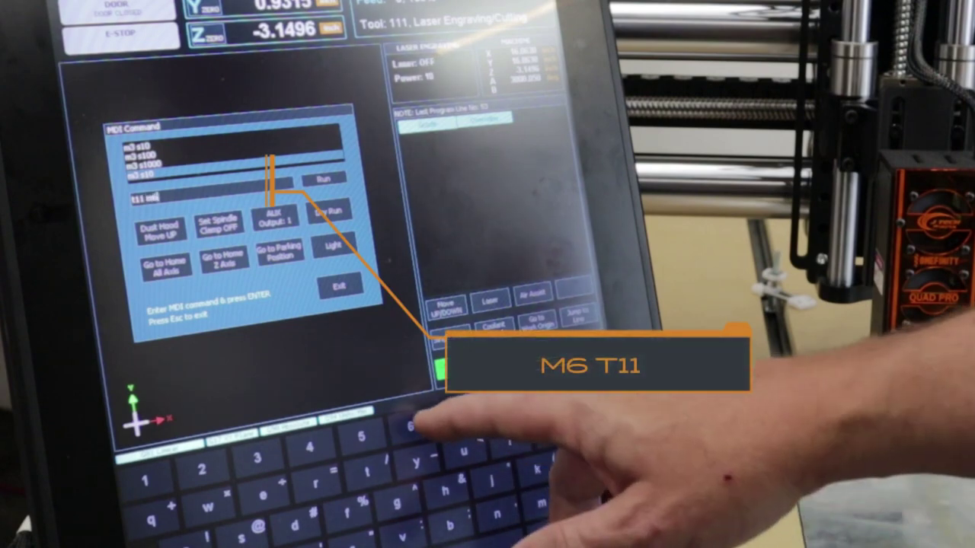
left_click(320, 177)
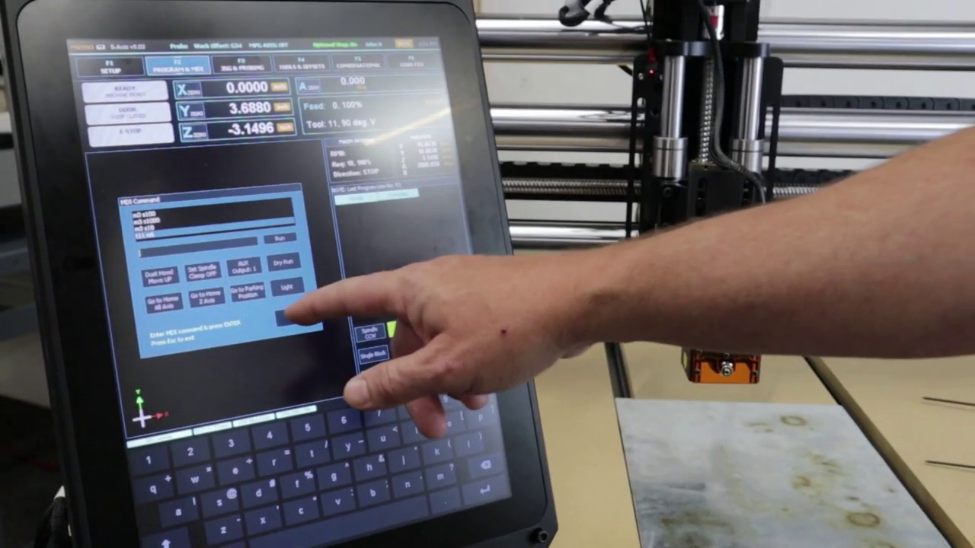
left_click(325, 295)
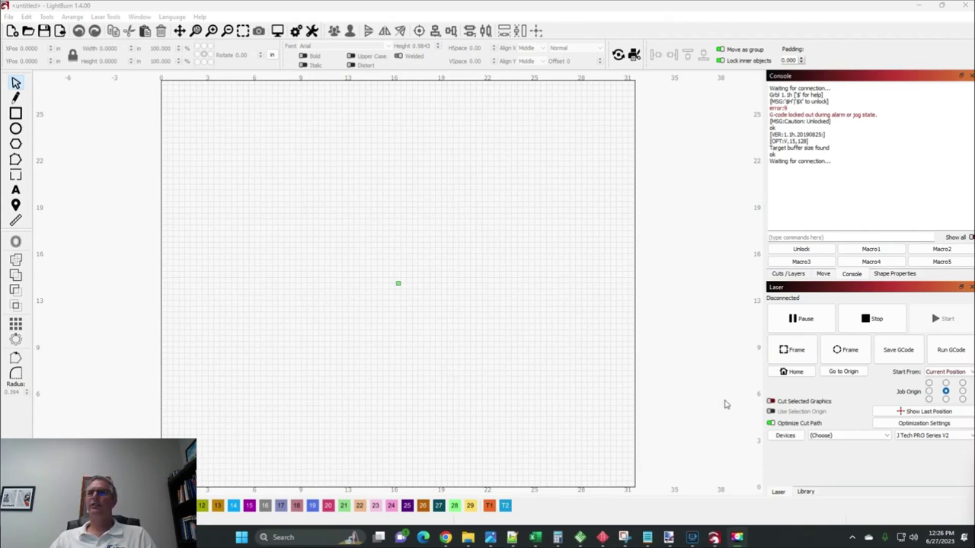
Step: In LightBurn, begin creating a laser device manually with GRBL-M3 (1.1e or earlier) as its controller
left_click(797, 438)
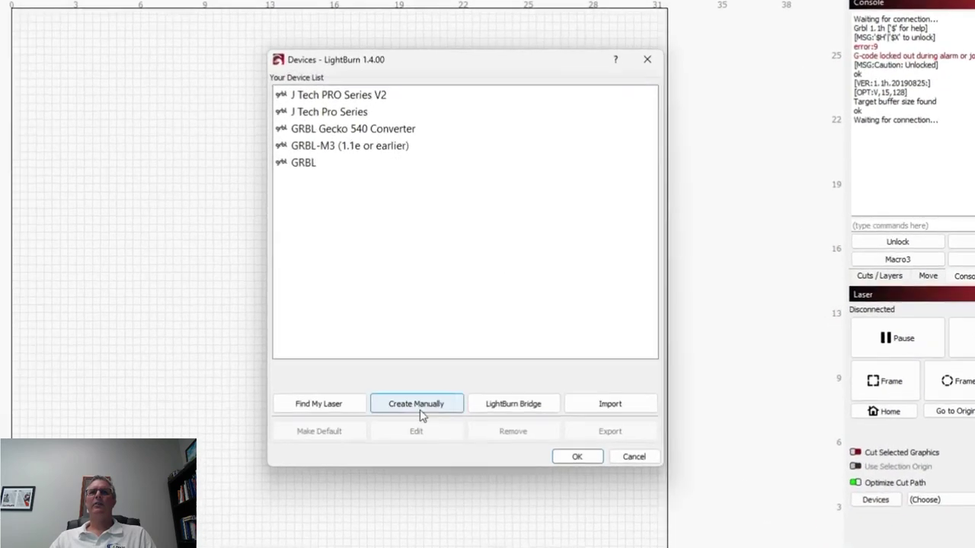
left_click(422, 410)
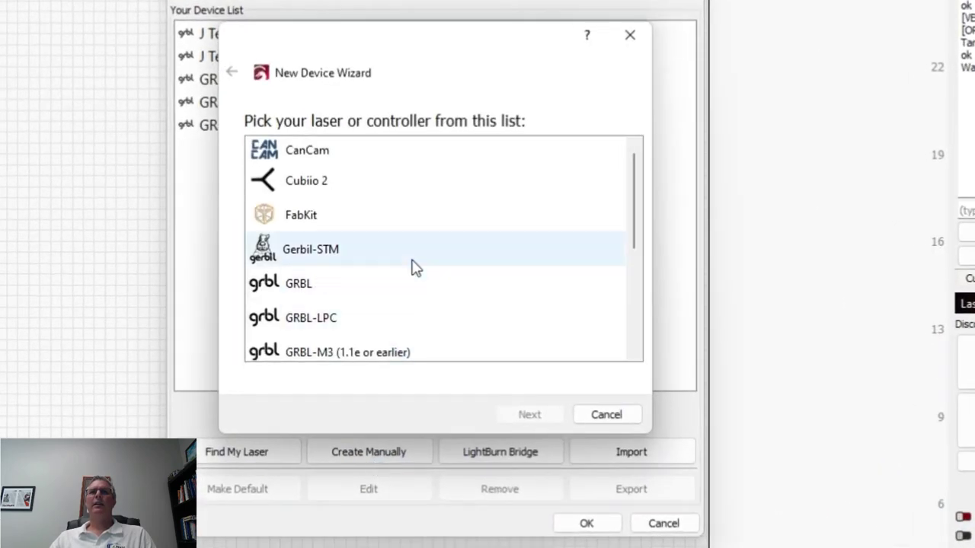
scroll(413, 268, "down", 1)
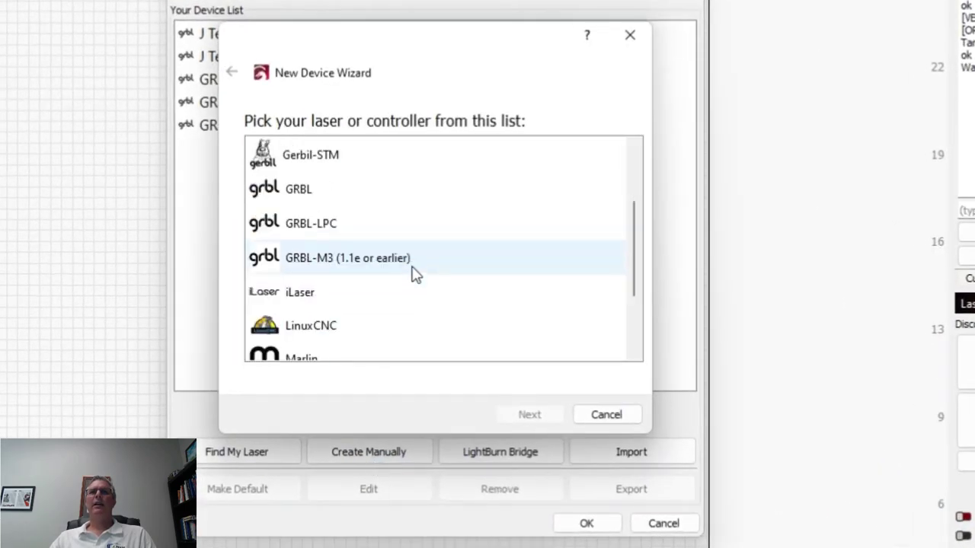
left_click(341, 259)
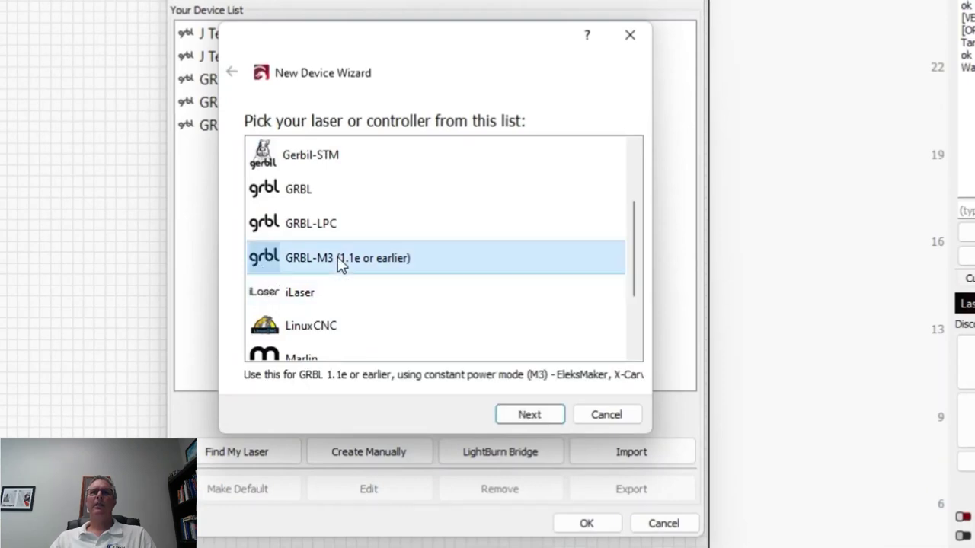
left_click(531, 422)
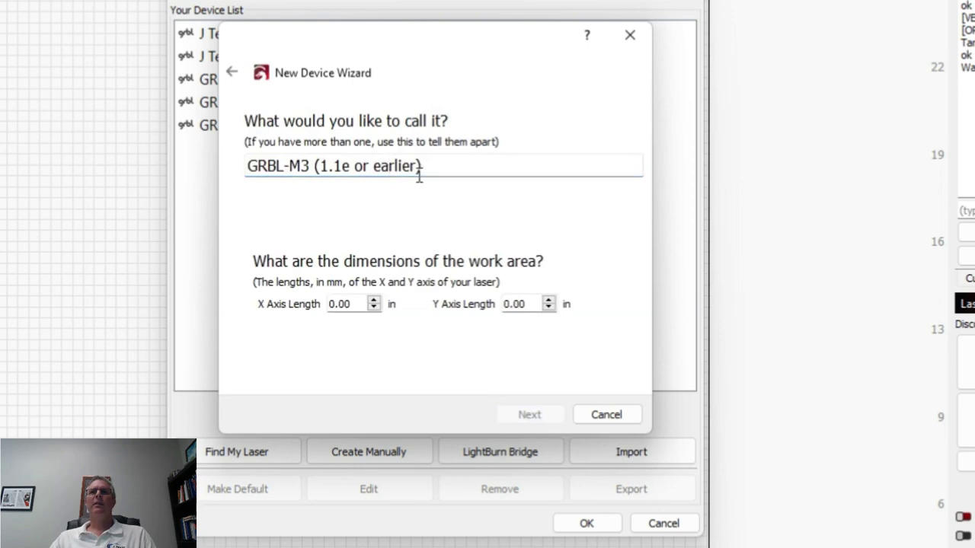
Step: Name the new device Onefinity Elite and set its work area to 32 in along both X and Y
left_click_drag(424, 169, 233, 169)
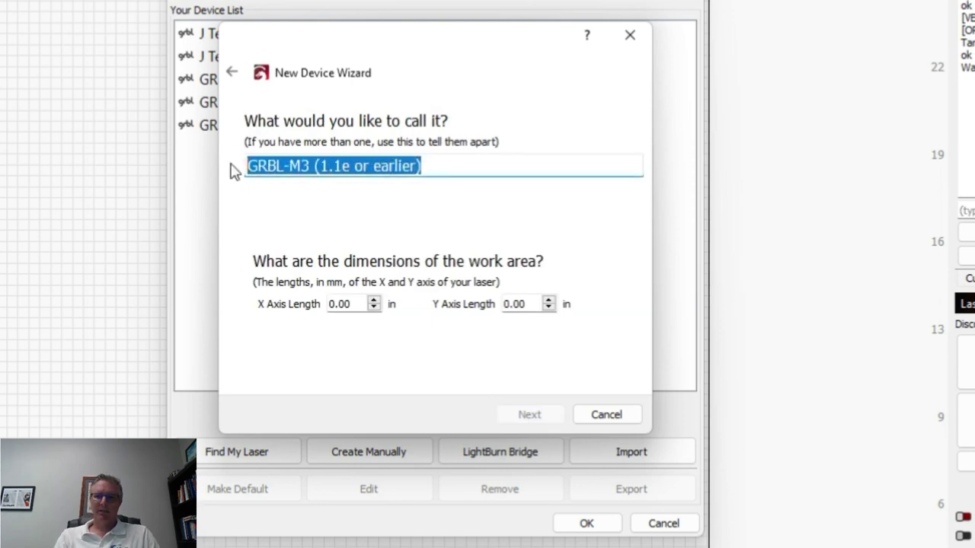
type("Onefinity Elite")
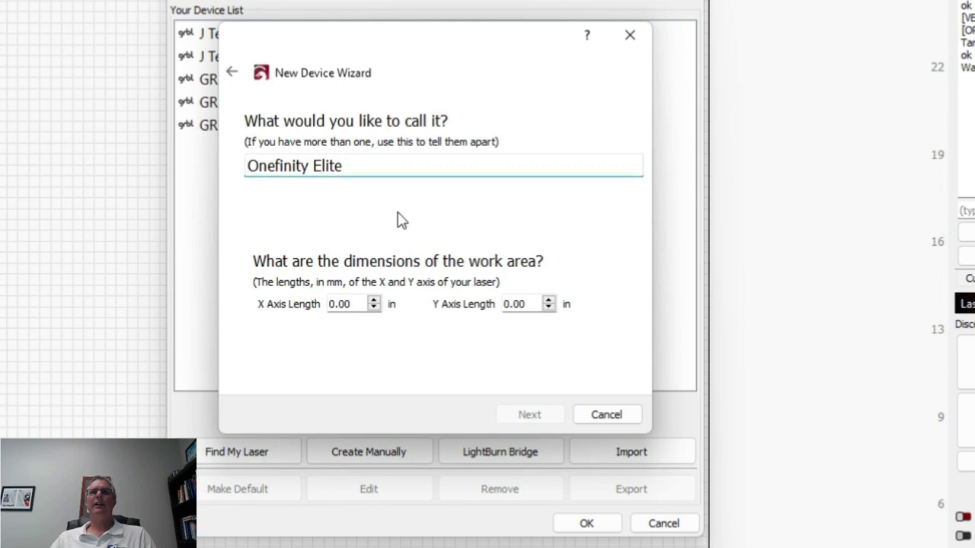
double_click(355, 302)
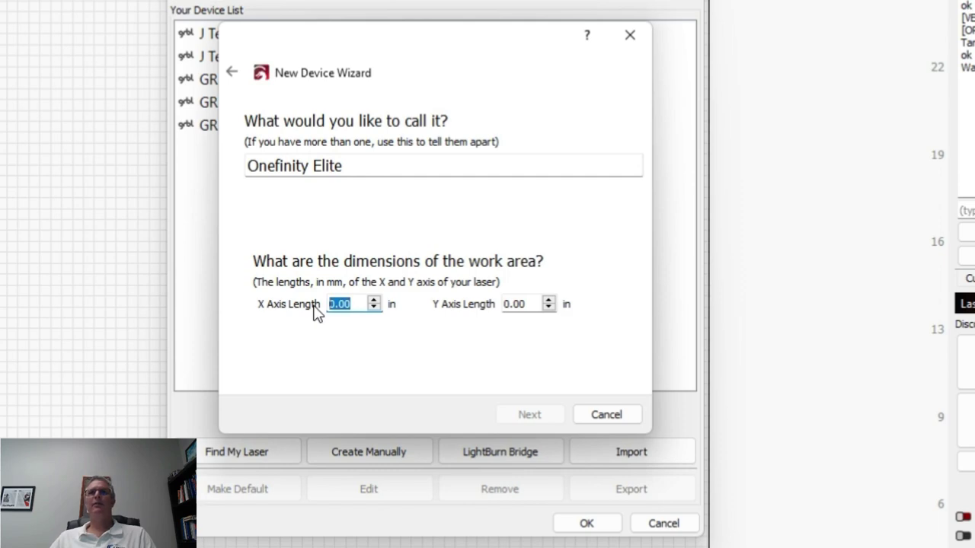
type("32")
key("Tab")
type("32")
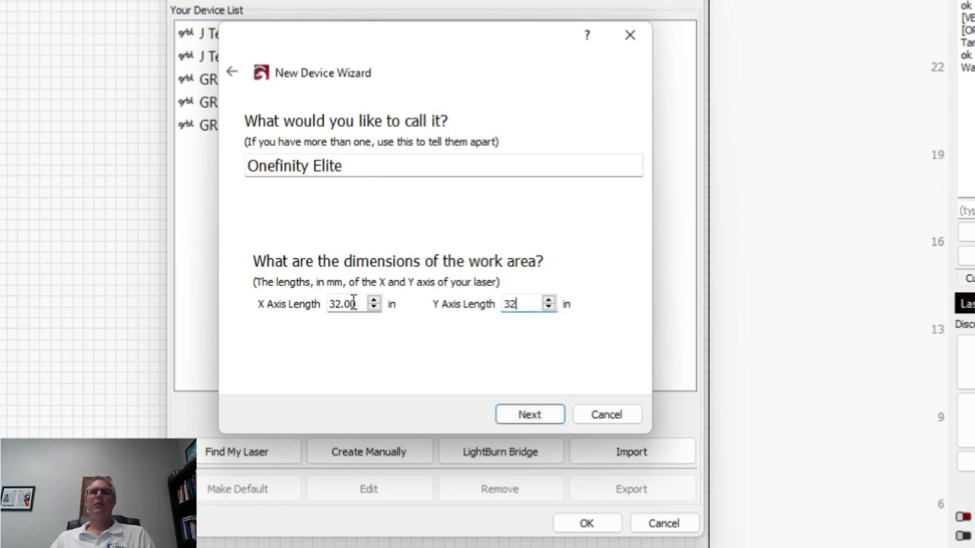
left_click(547, 421)
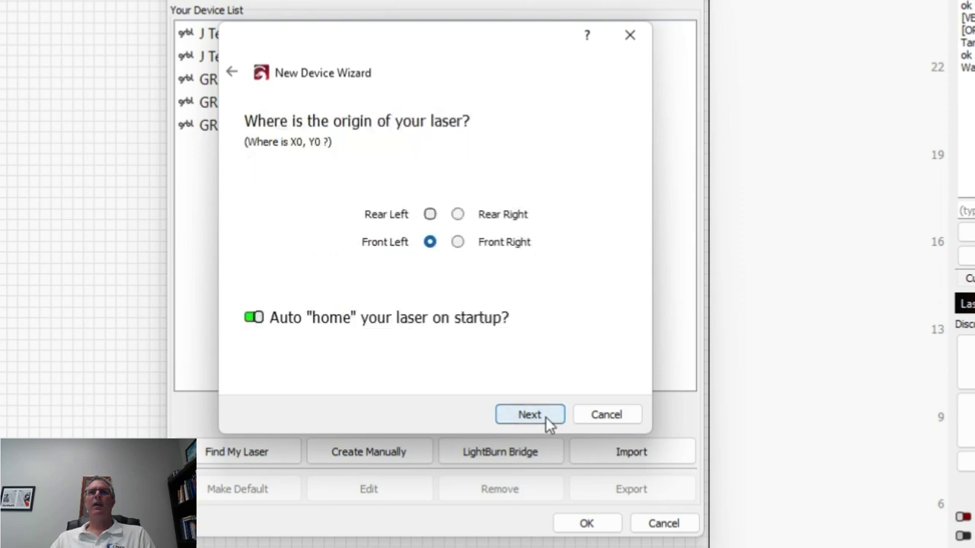
Step: Disable auto-homing on startup, finish adding the front-left-origin device, and accept the device list
left_click(254, 318)
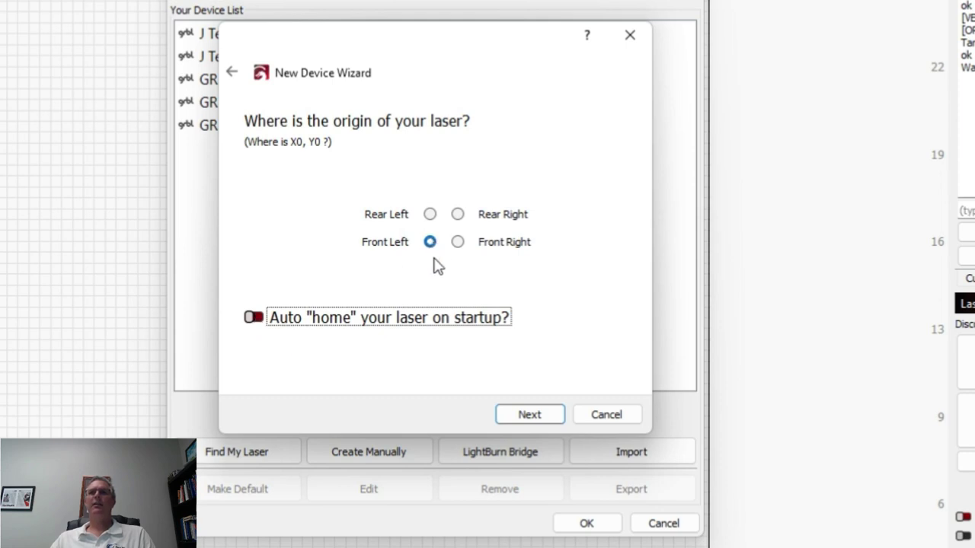
left_click(545, 420)
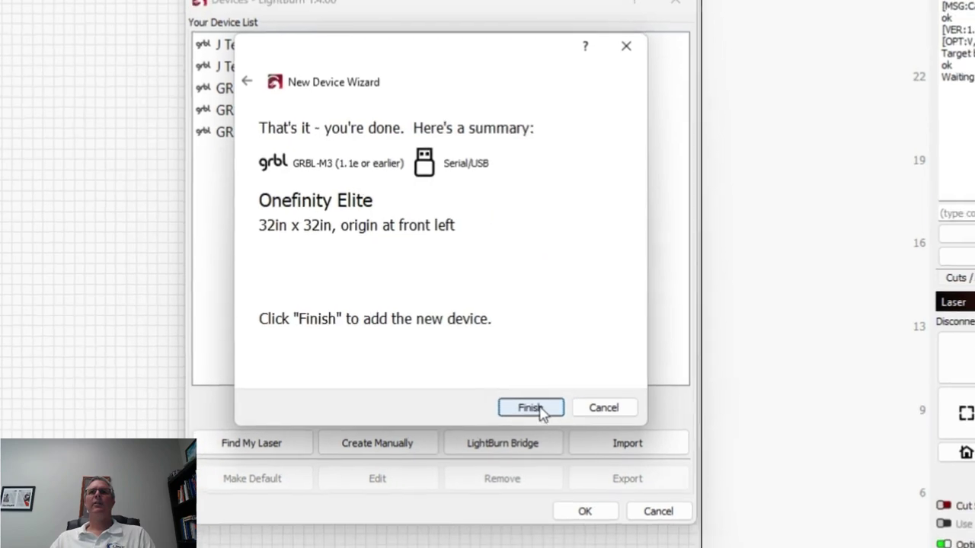
left_click(540, 411)
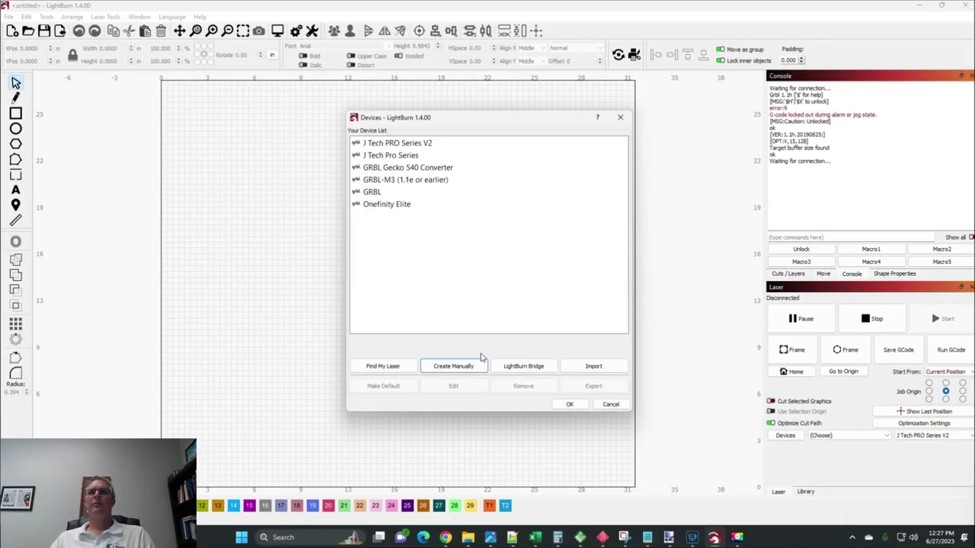
left_click(570, 405)
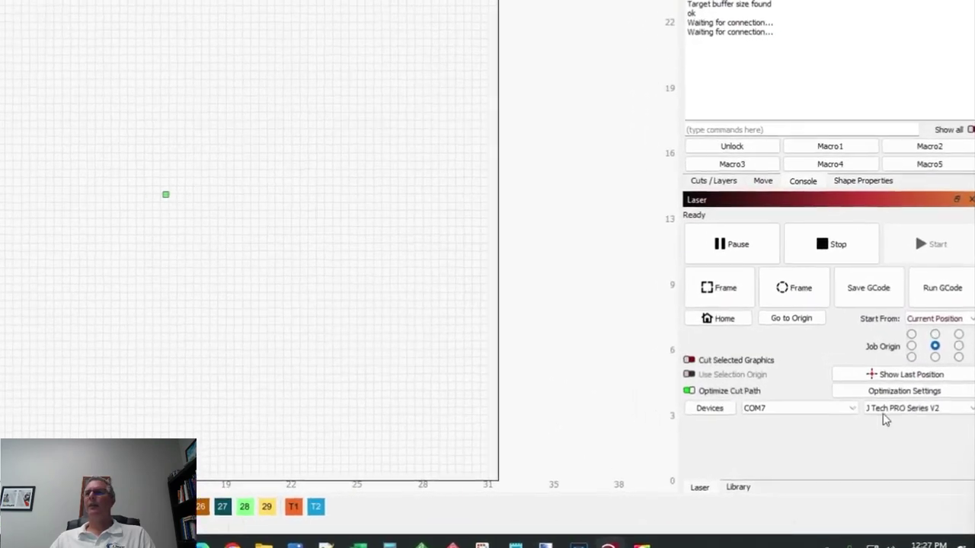
Step: Make Onefinity Elite the active laser device and set its port to (Choose) instead of COM7
left_click(888, 411)
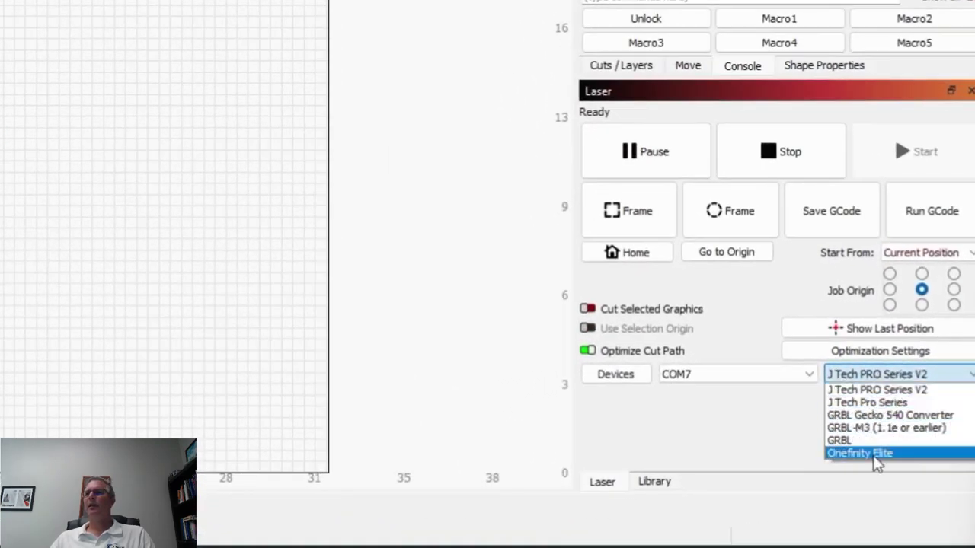
left_click(875, 456)
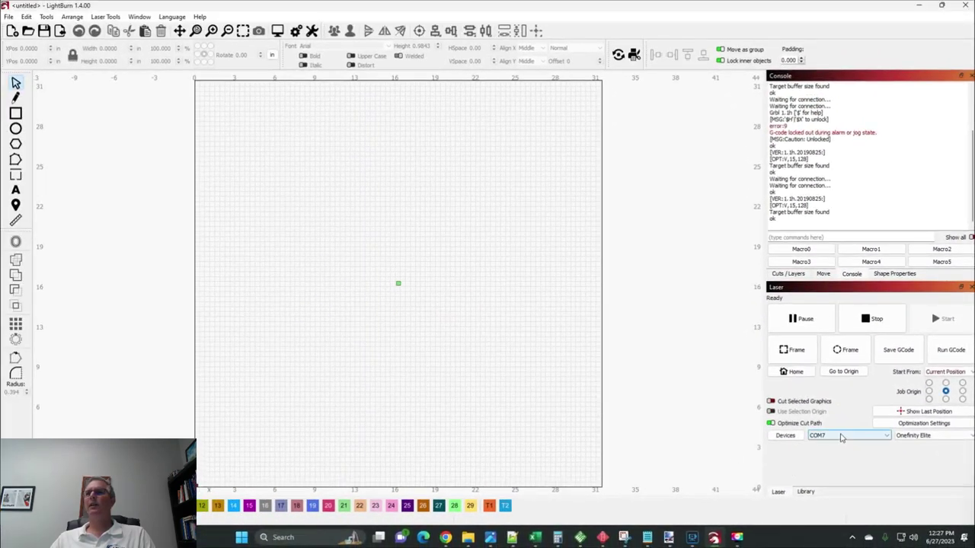
left_click(842, 438)
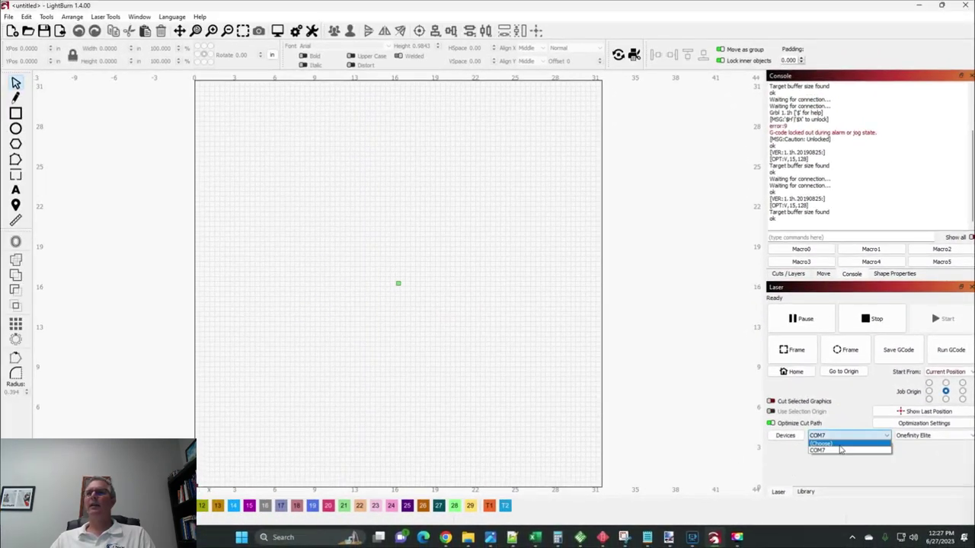
left_click(831, 444)
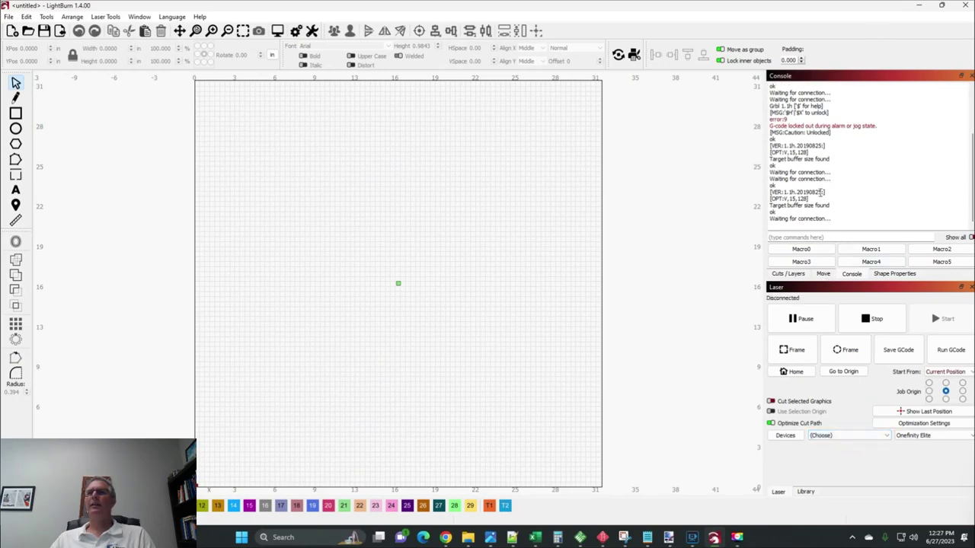
Step: Look over the laser movement controls and bring up the list of cut layers
left_click(823, 275)
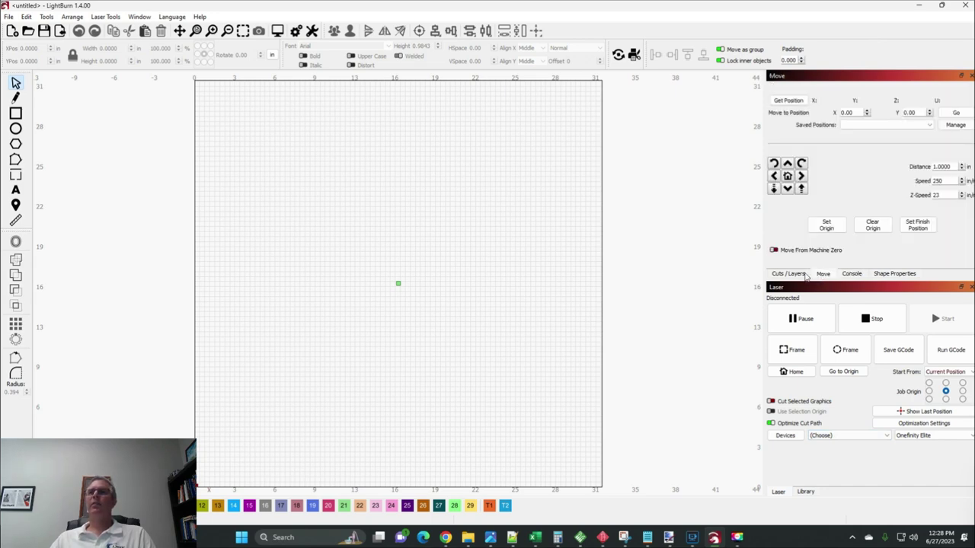
left_click(791, 275)
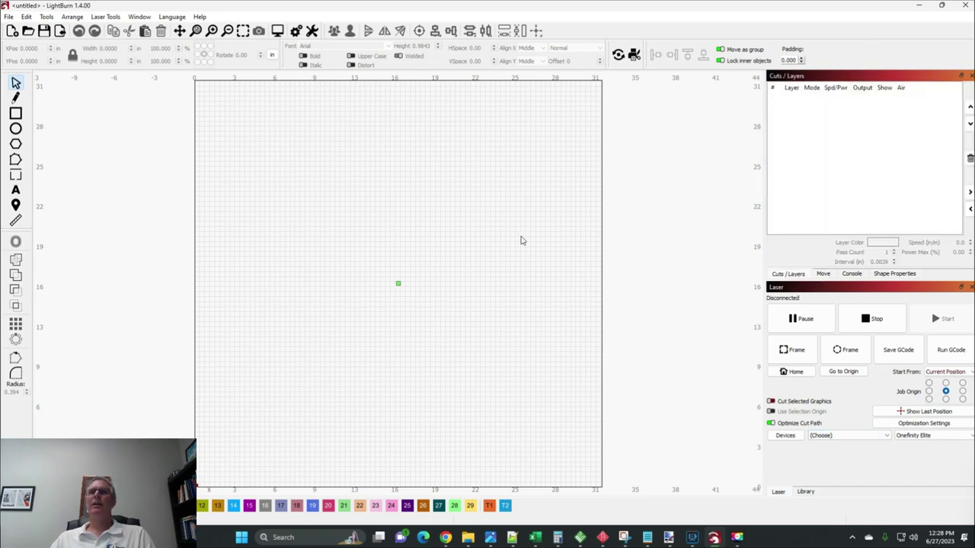
Step: In the Onefinity Elite device settings, enter a start GCode script with the lines T111 M06, S0 and M5
left_click(311, 31)
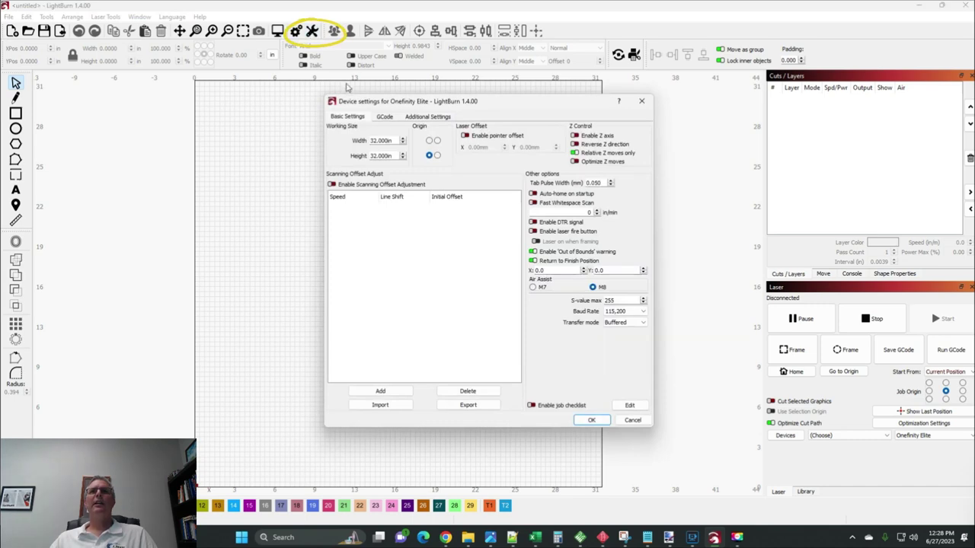
left_click(384, 117)
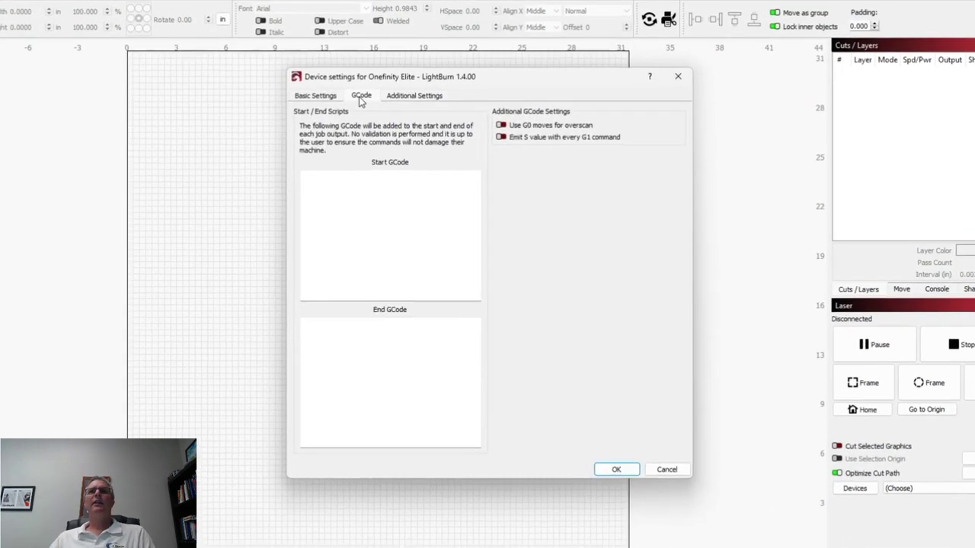
left_click(381, 211)
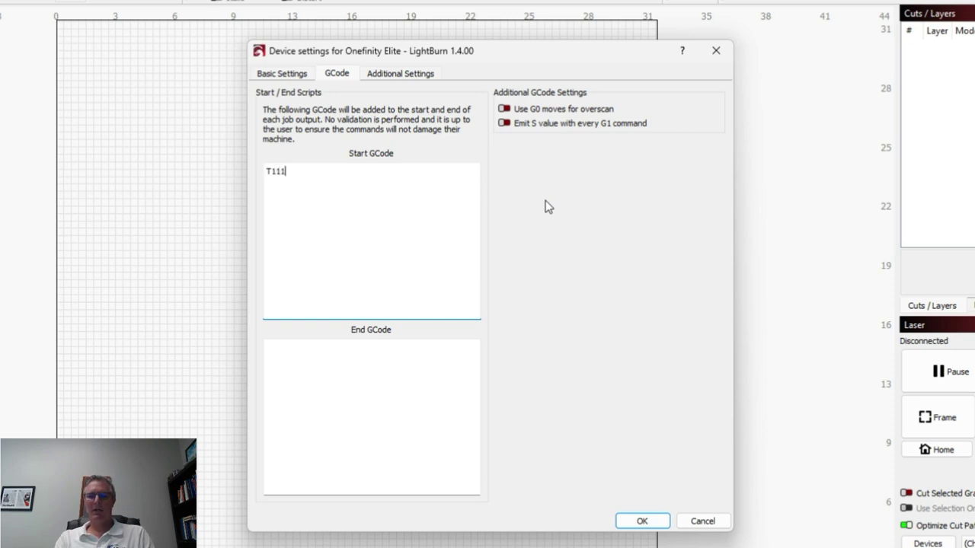
type("T111 M06")
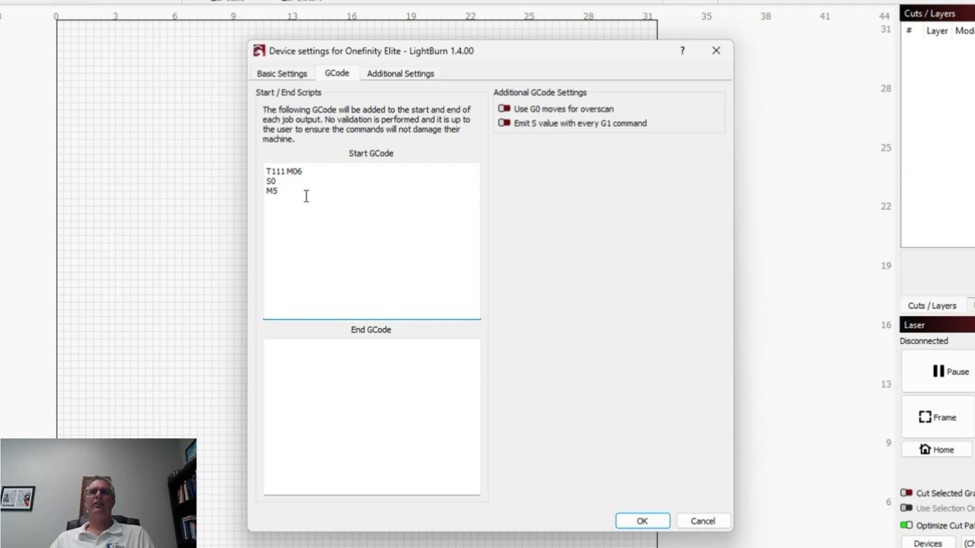
left_click(365, 365)
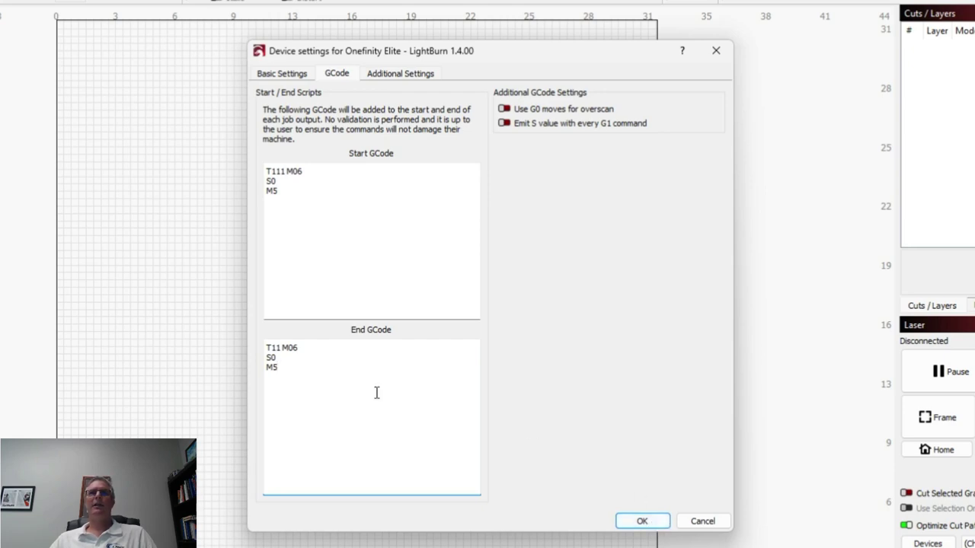
left_click_drag(320, 368, 240, 343)
key("Delete")
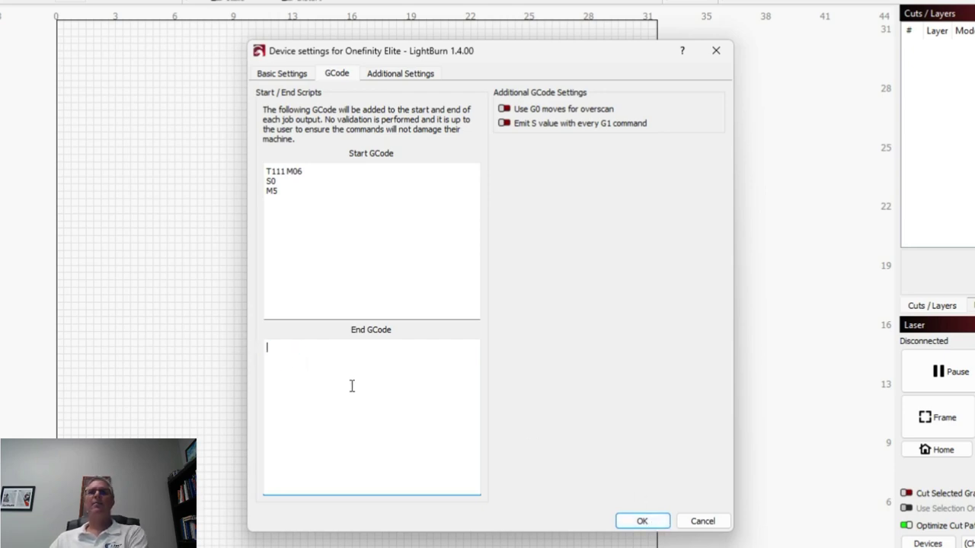
Step: Accept the Onefinity Elite device settings
left_click(652, 527)
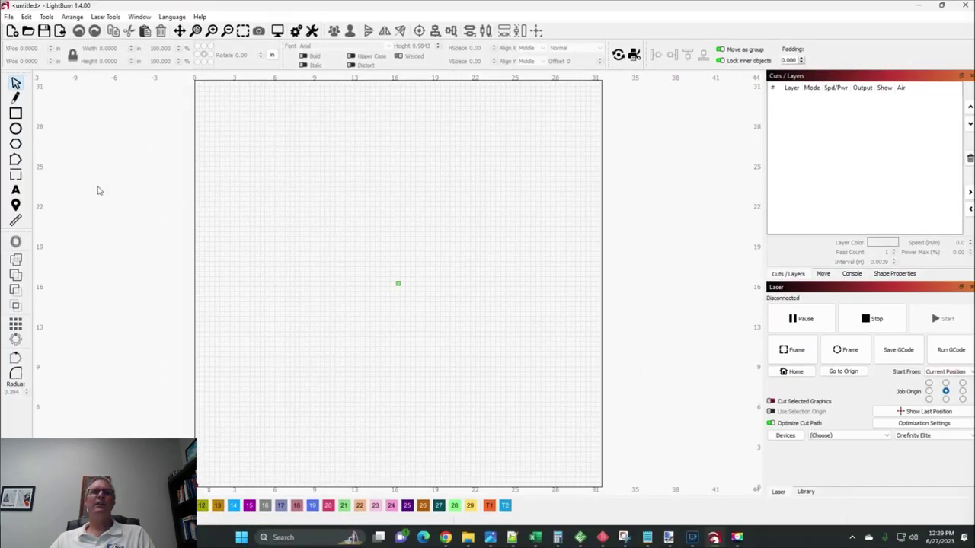
Step: Add the text TEST to the work area at about X 13.4 in, Y 15.5 in
left_click(16, 190)
left_click(365, 289)
type("TEST")
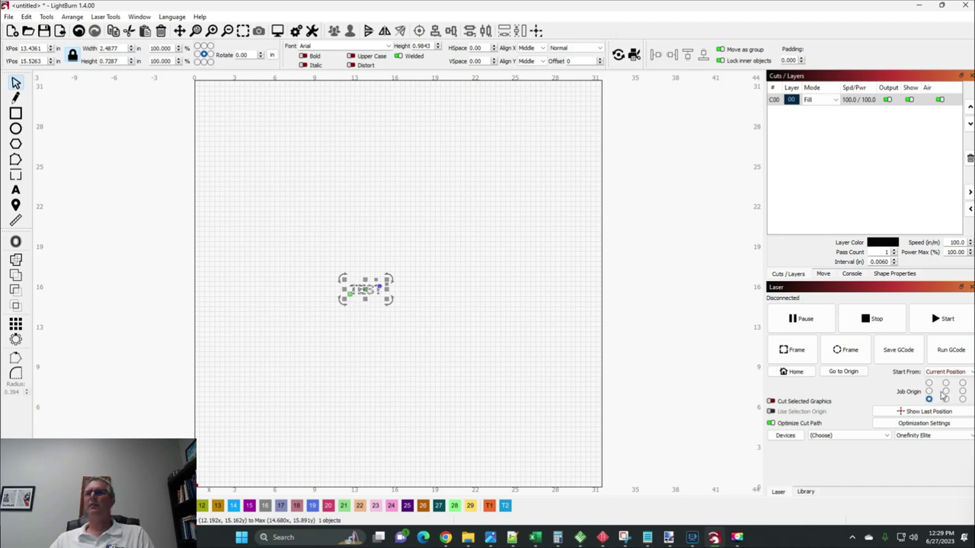
Step: Try the rear-right job origin, and set the job origin to the centre of the text
left_click(962, 384)
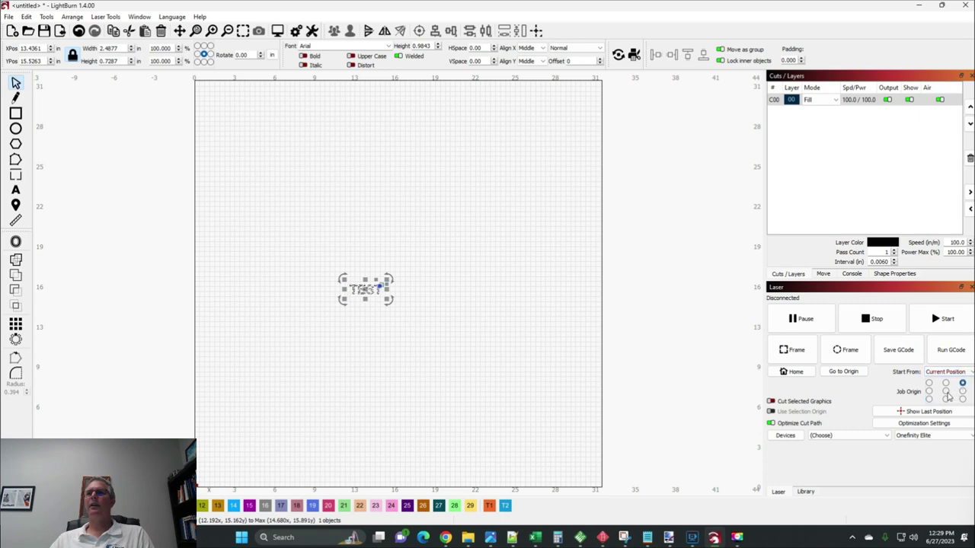
left_click(946, 391)
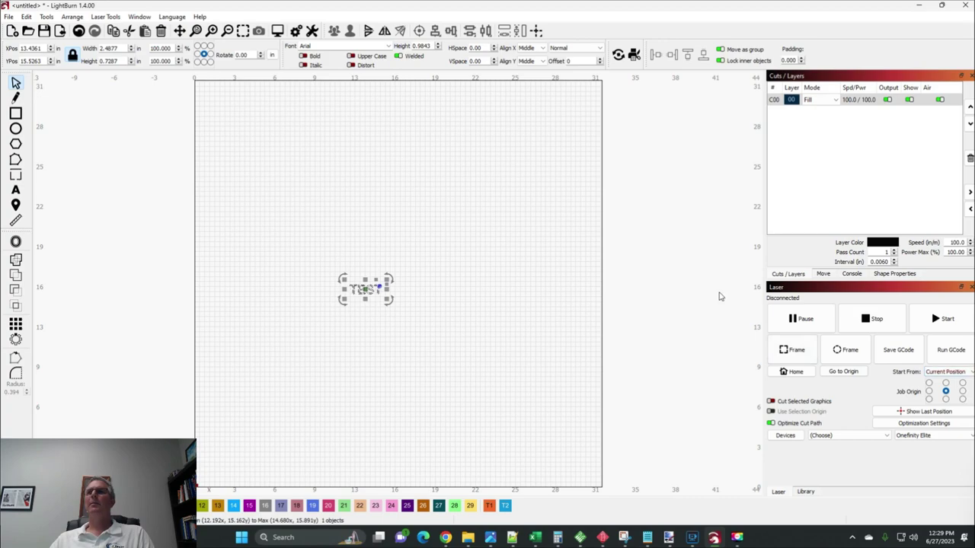
Step: Set the C00 fill layer's speed to 140 in/min and its max power to 80%
double_click(853, 102)
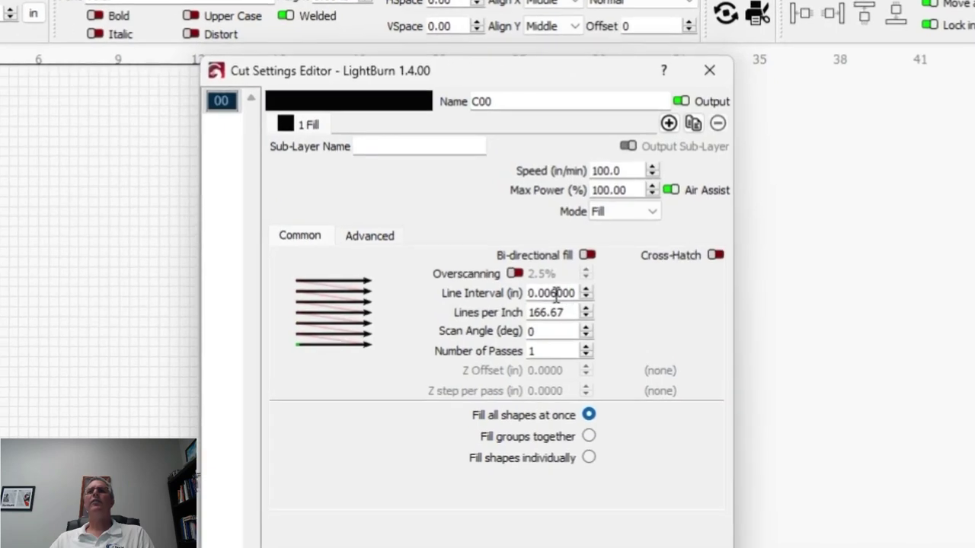
left_click_drag(620, 171, 579, 174)
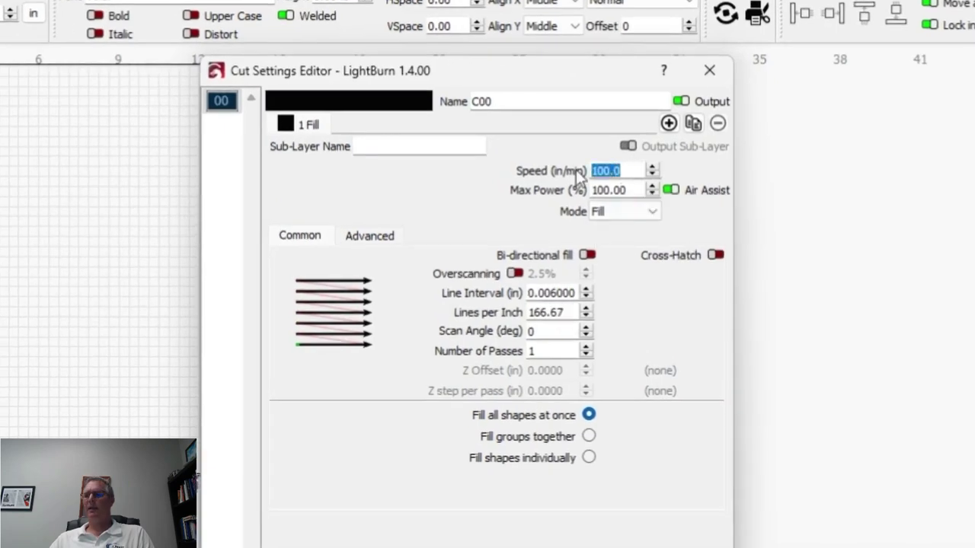
type("140")
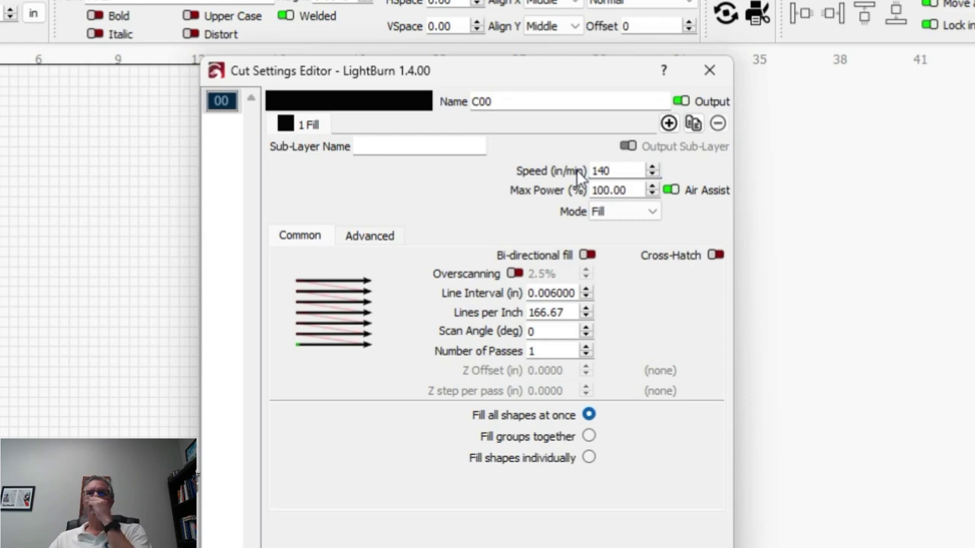
left_click_drag(635, 190, 577, 190)
type("80")
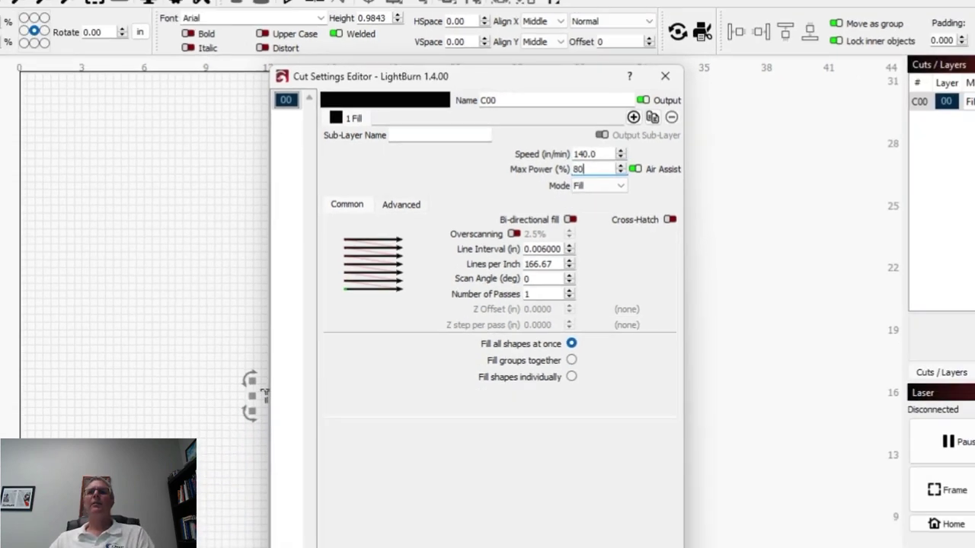
left_click(577, 503)
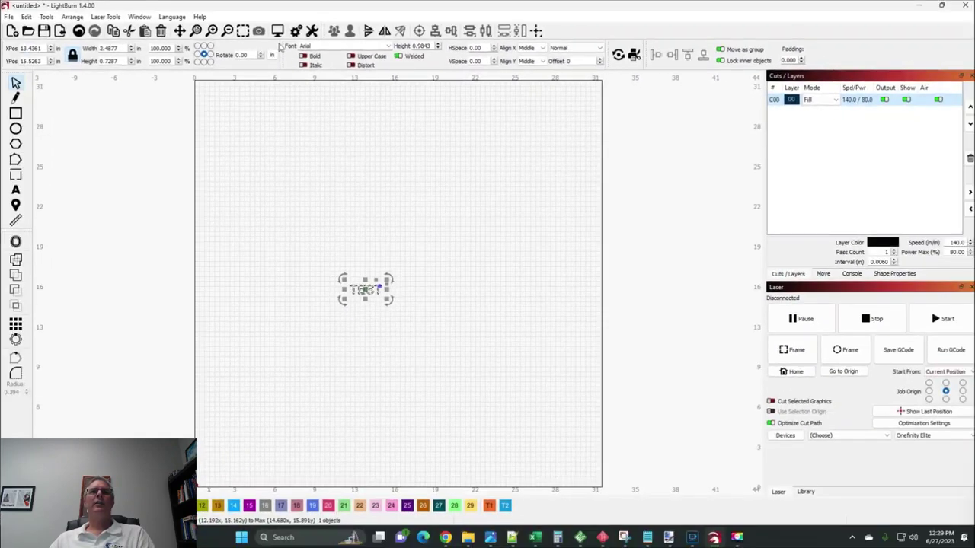
Step: Preview the fill toolpath of the TEST engraving, check its estimated job time, and close the preview
left_click(277, 32)
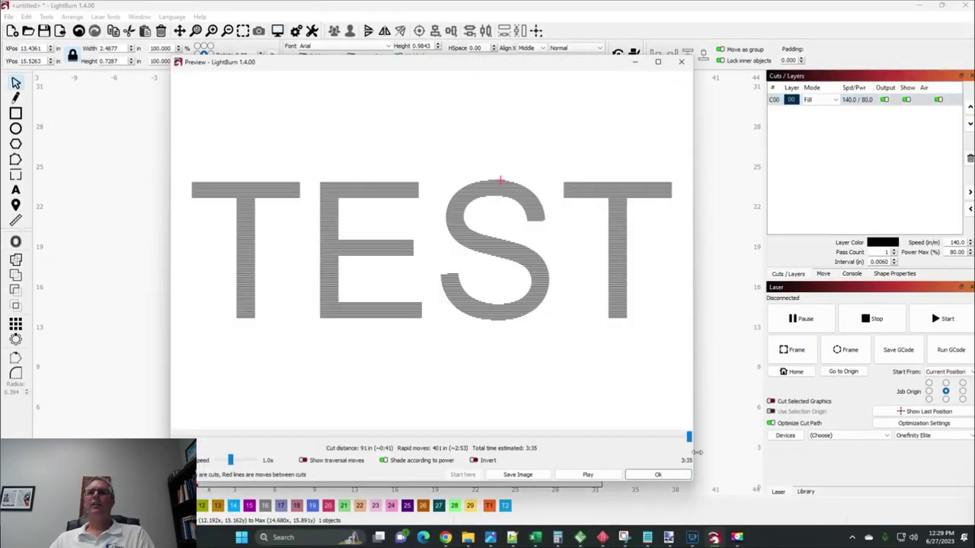
mouse_move(687, 437)
left_mouse_down()
mouse_move(340, 438)
mouse_move(687, 438)
left_mouse_up()
left_click(674, 476)
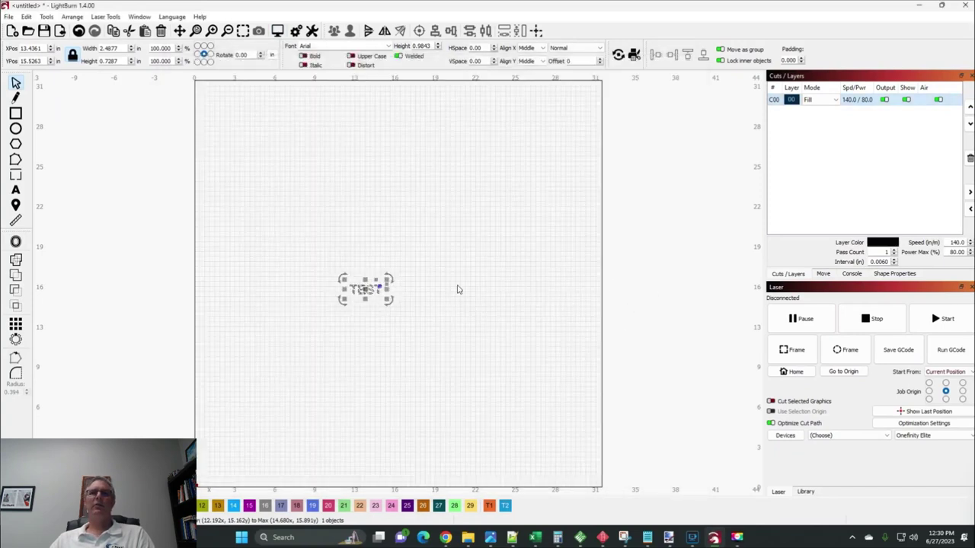
Step: Save the job's GCode in the G Code folder under the file name TEST
left_click(911, 350)
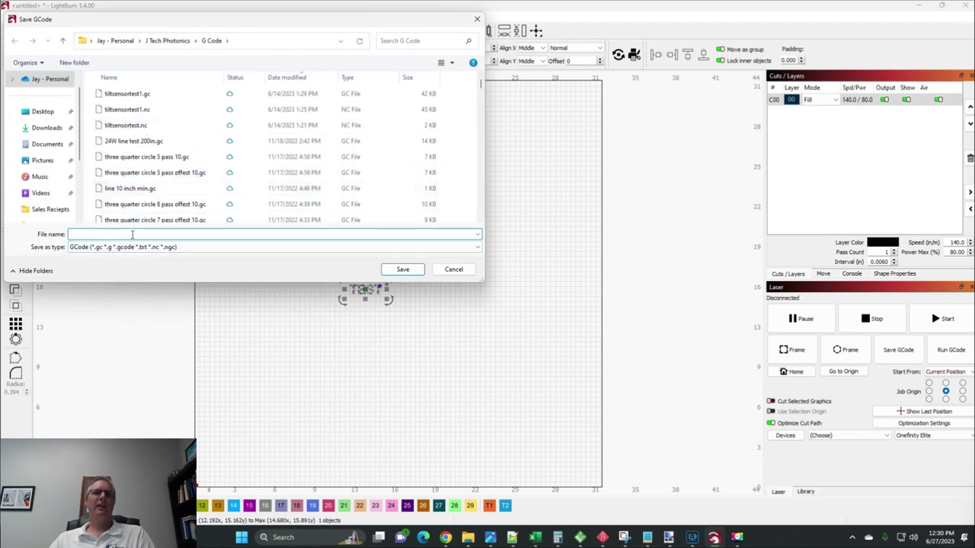
type("TEST")
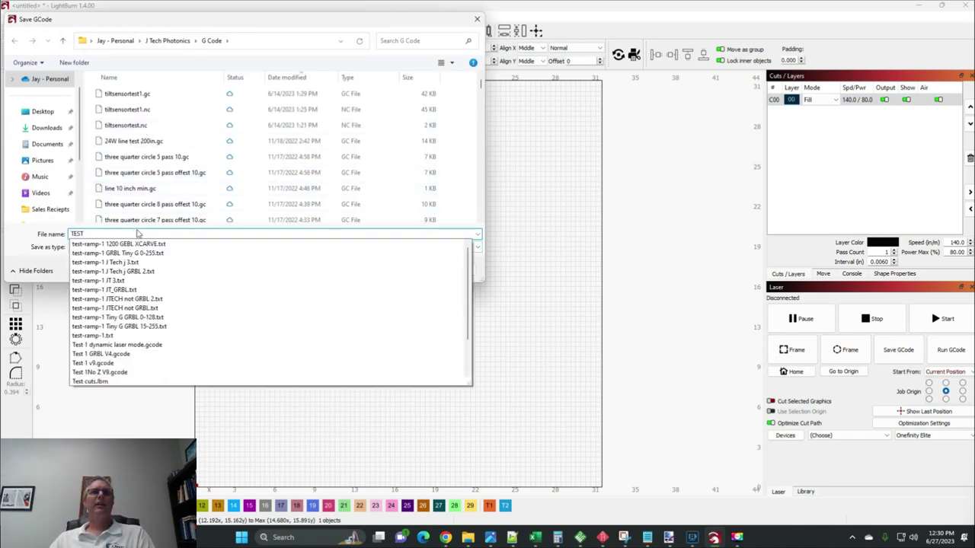
key("Return")
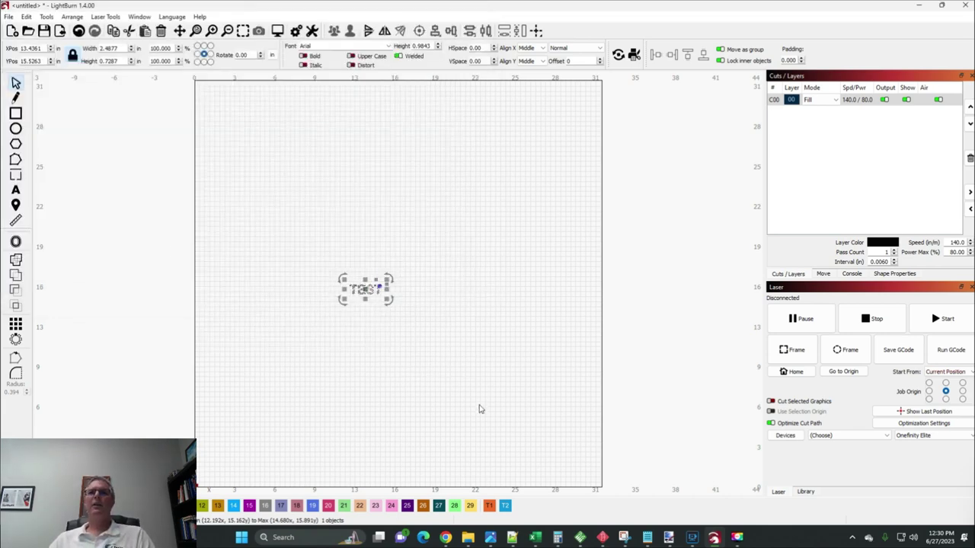
mouse_move(469, 537)
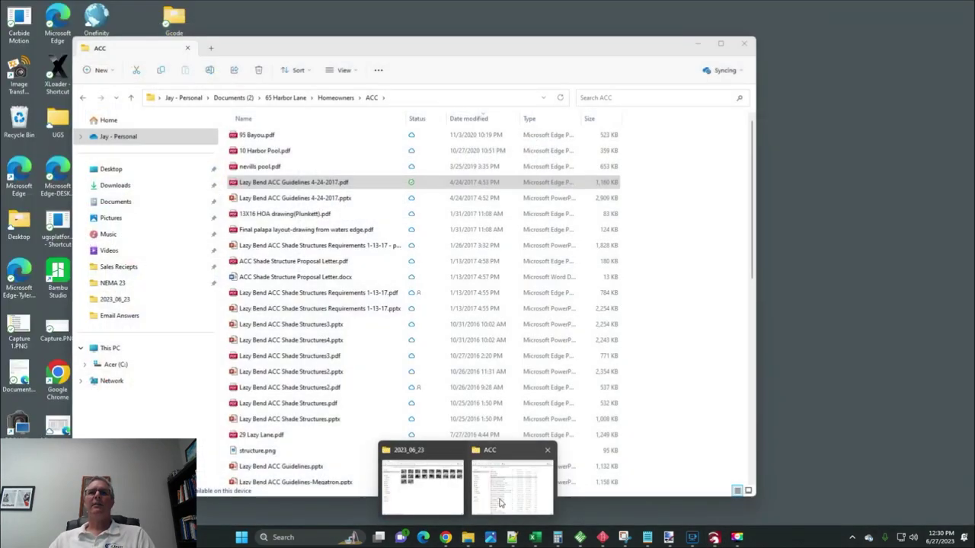
left_click(500, 503)
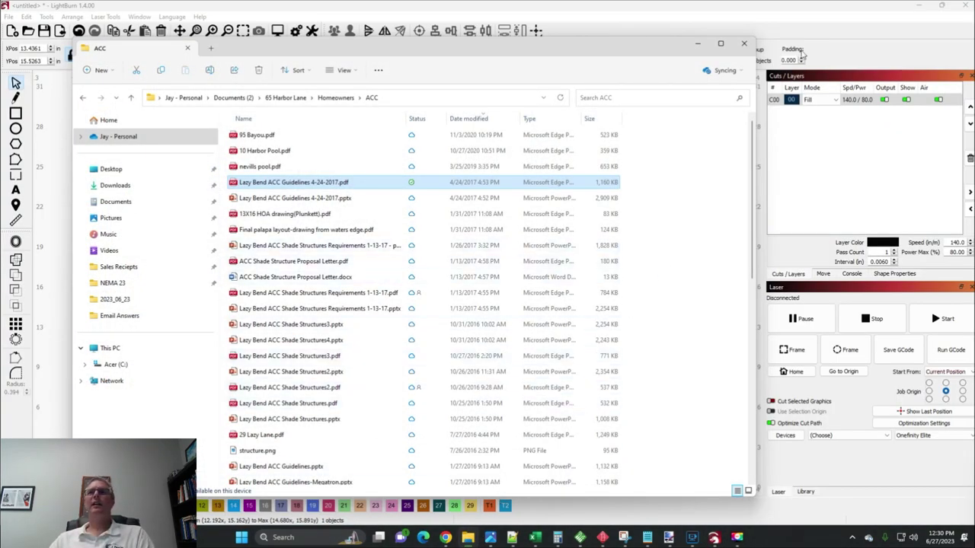
left_click(698, 43)
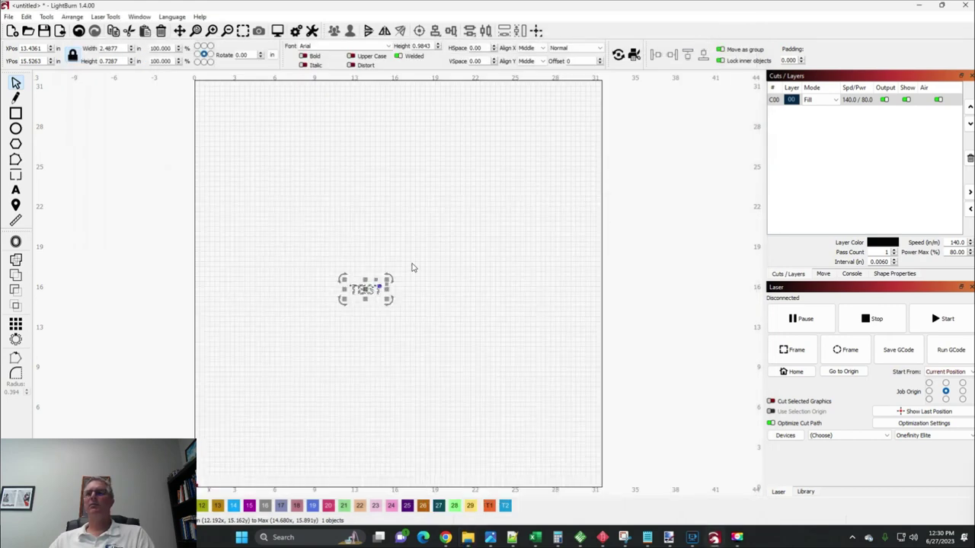